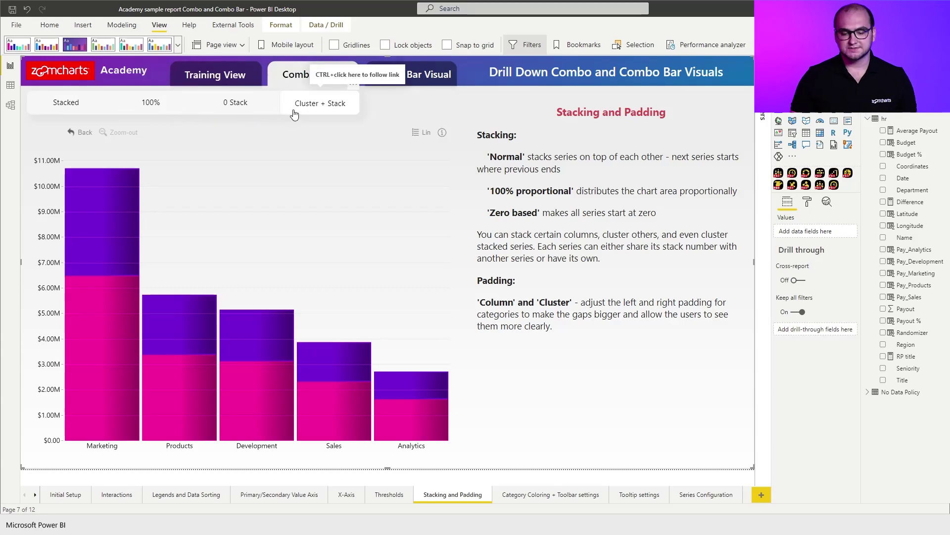
- Show the Stacking and Padding page's Training View to clear the chart area beside the notes
ctrl+click(195, 75)
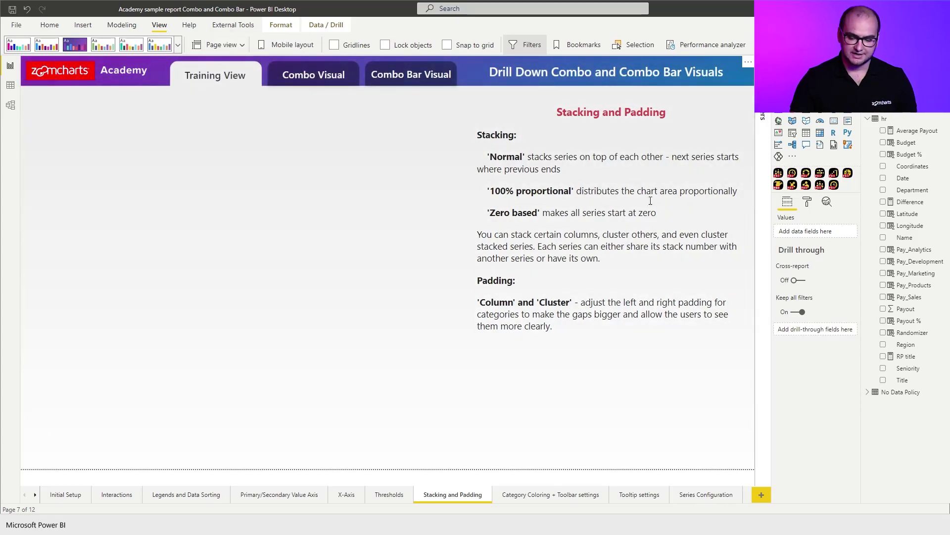
- Add a Drill Down Combo PRO visual, enlarge it over the left half, and turn off background and title
click(779, 172)
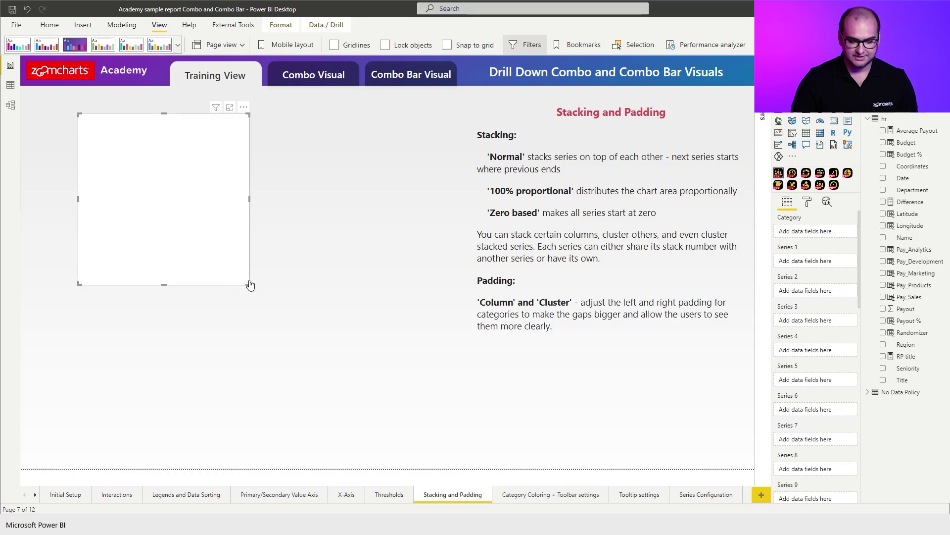
drag(250, 285, 457, 458)
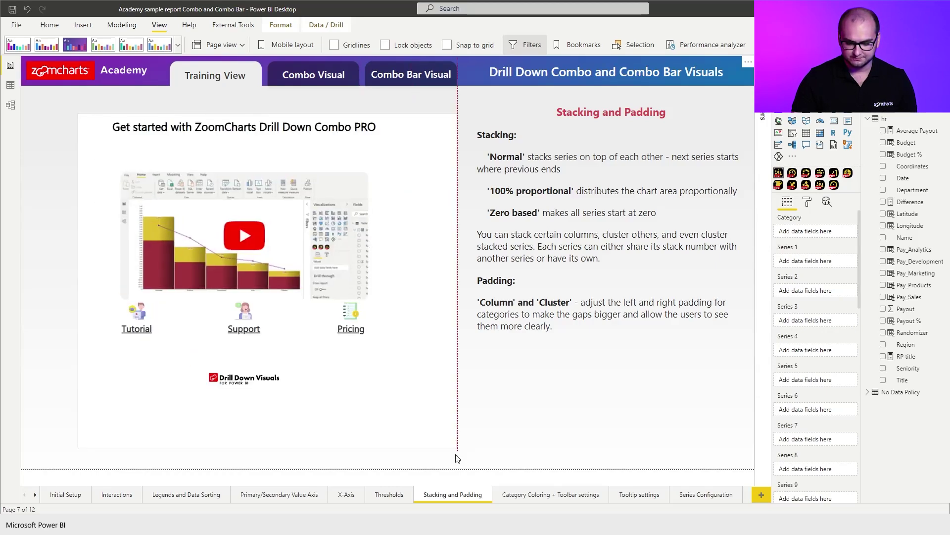
click(807, 202)
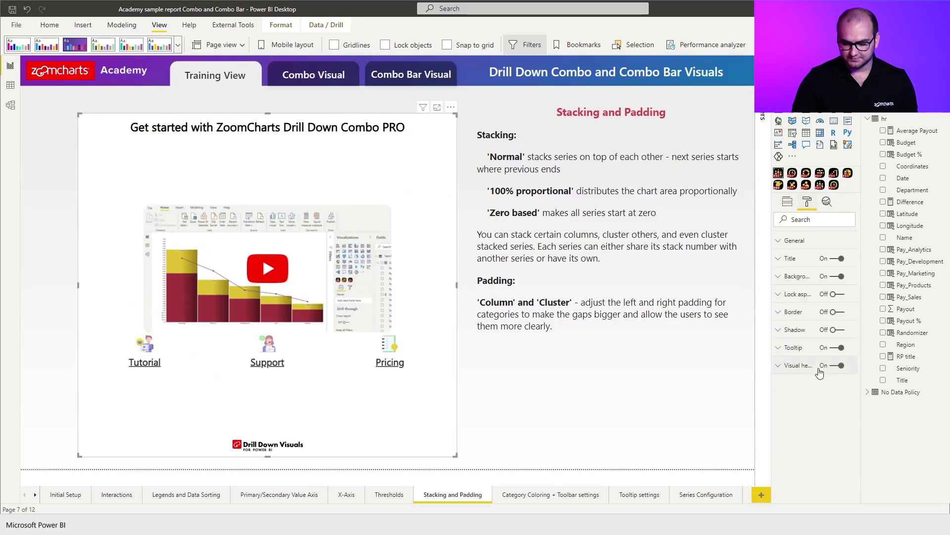
click(837, 277)
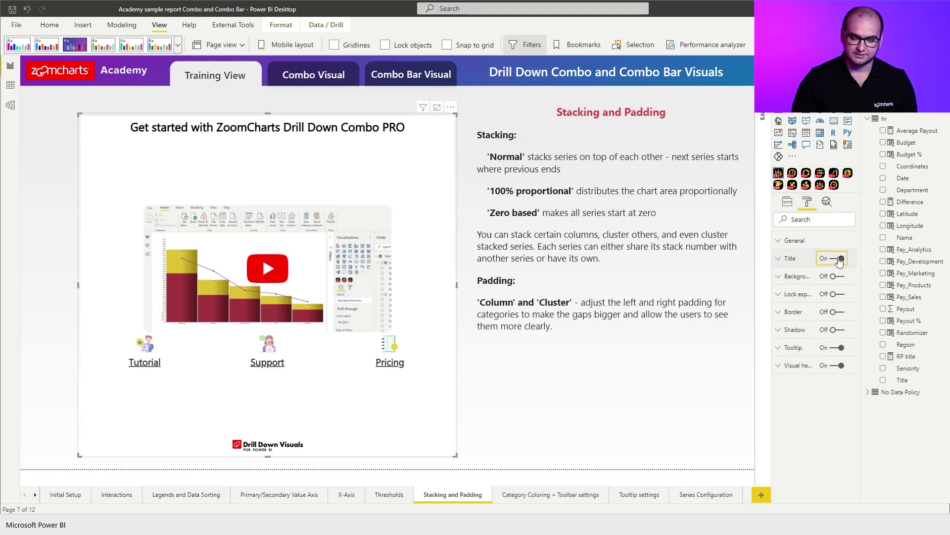
click(839, 260)
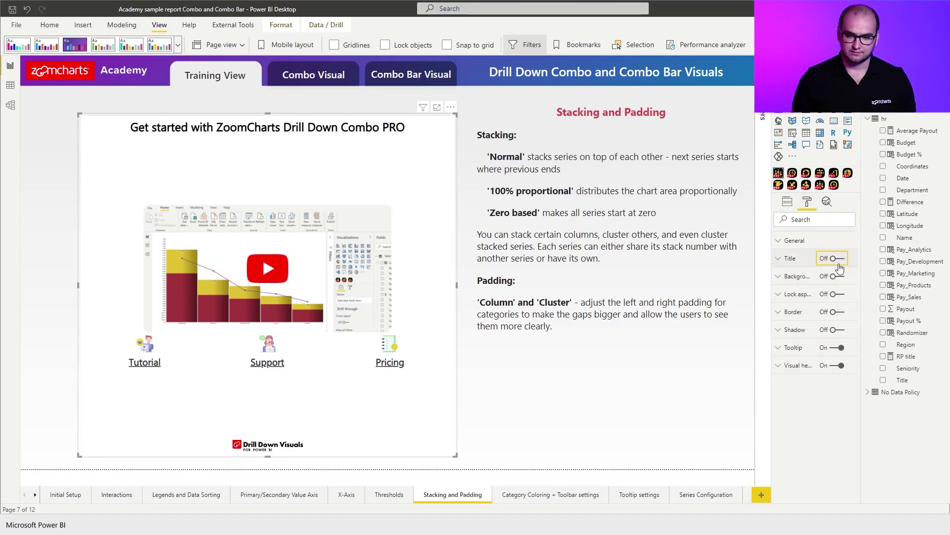
click(787, 201)
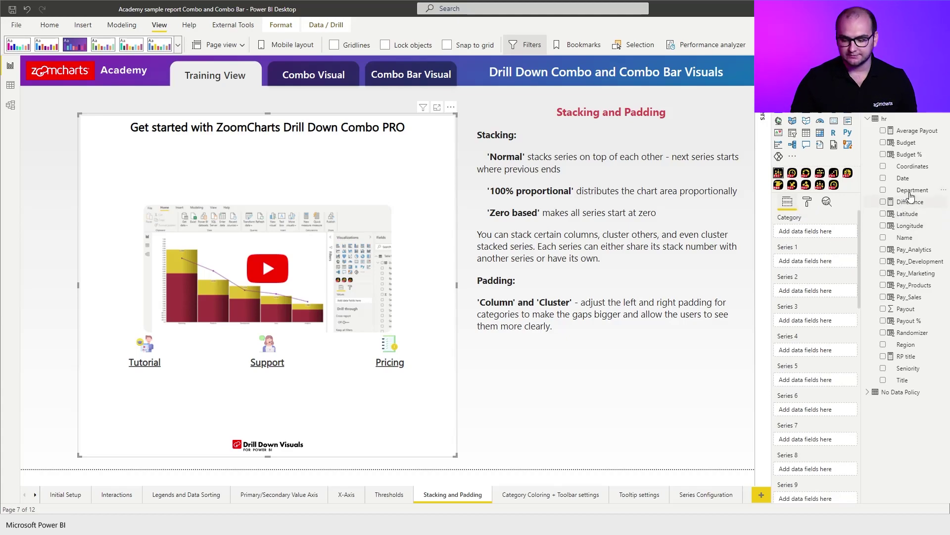
- Assign Department to Category, Payout to Series 1 and Budget to Series 2
drag(912, 191, 831, 237)
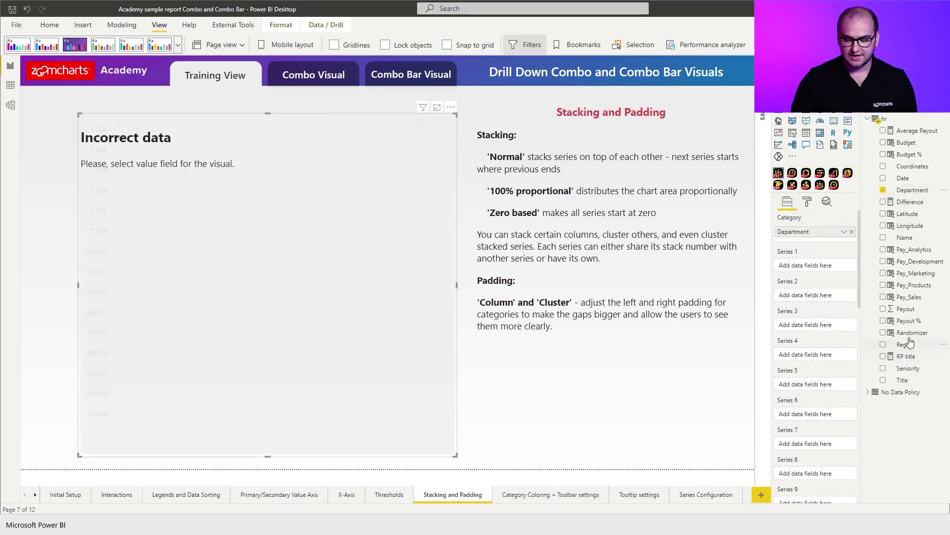
drag(908, 310, 824, 267)
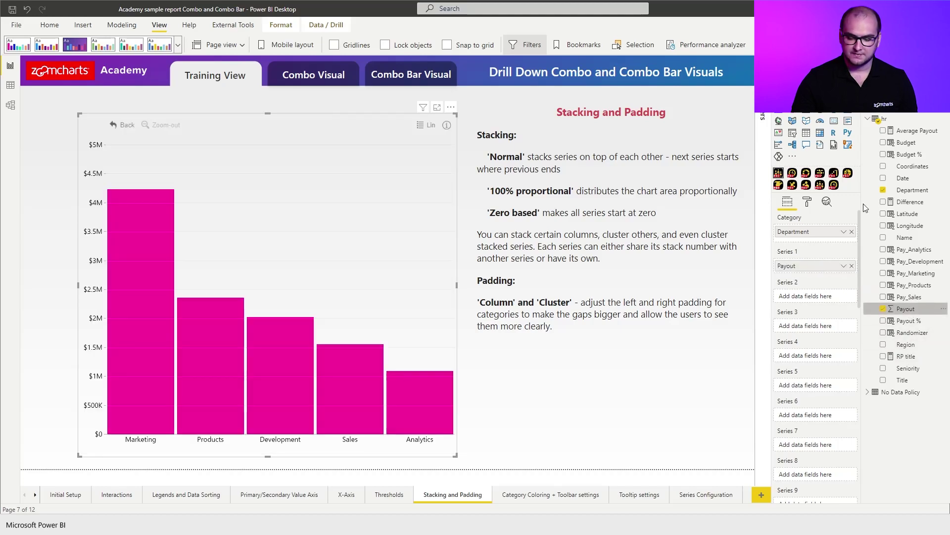
drag(906, 143, 831, 269)
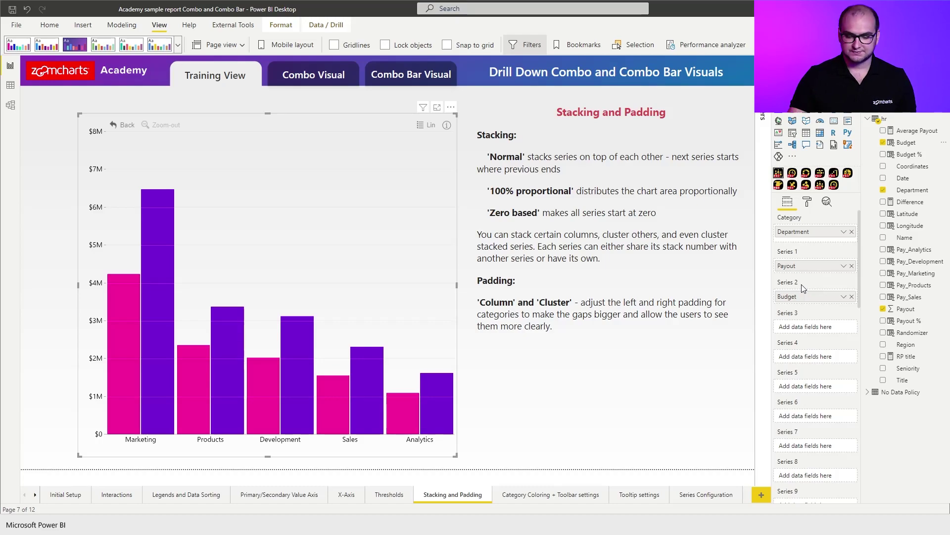
- Change the Budget series (Series 2) stack from Stack 2 to Stack 1
click(807, 203)
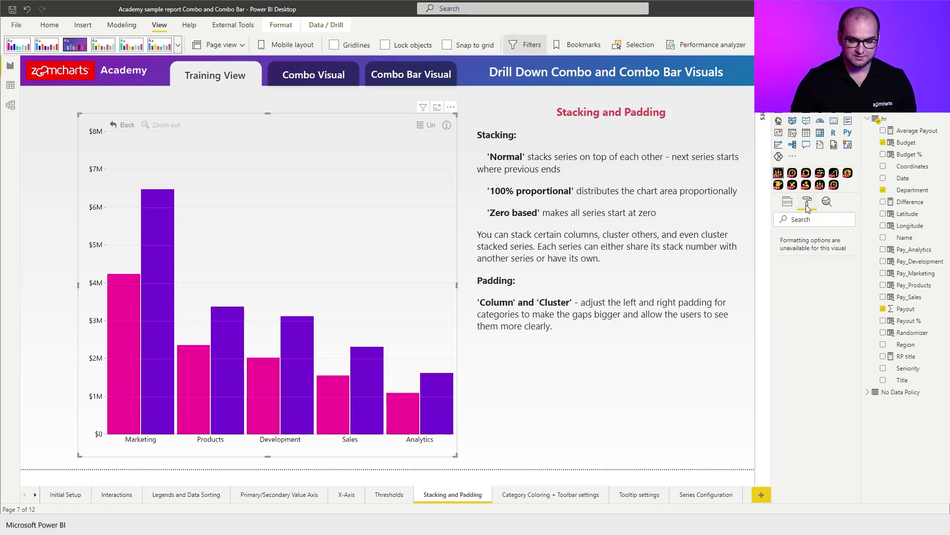
scroll(808, 295, down, 1)
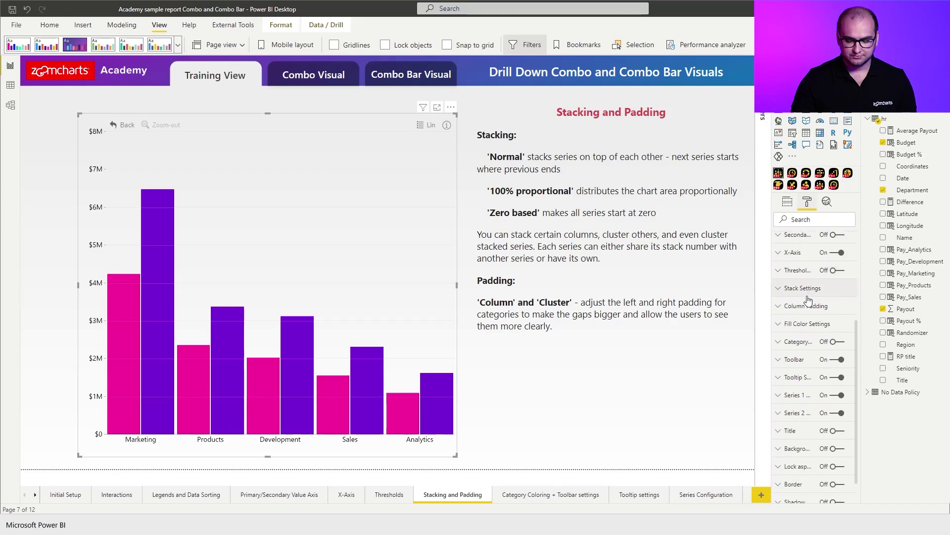
click(788, 413)
scroll(809, 418, down, 3)
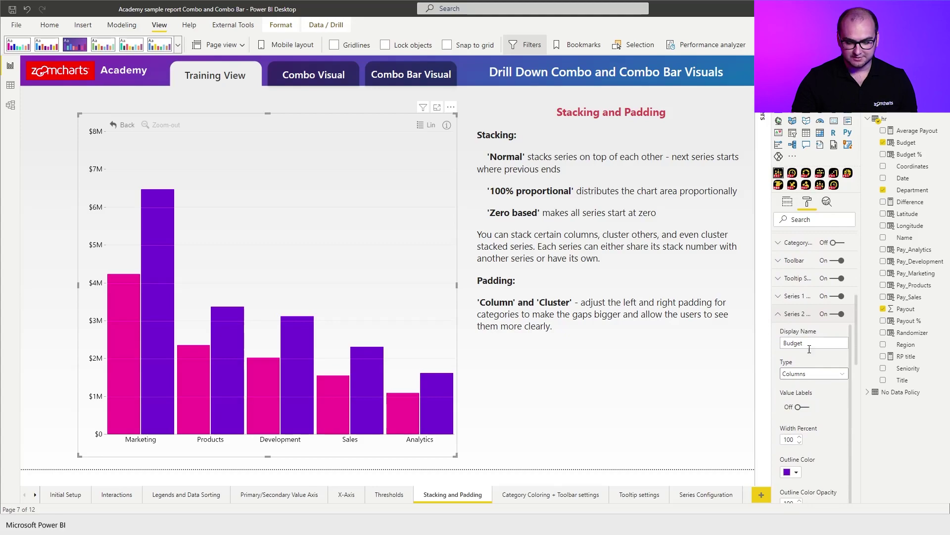
scroll(812, 356, down, 7)
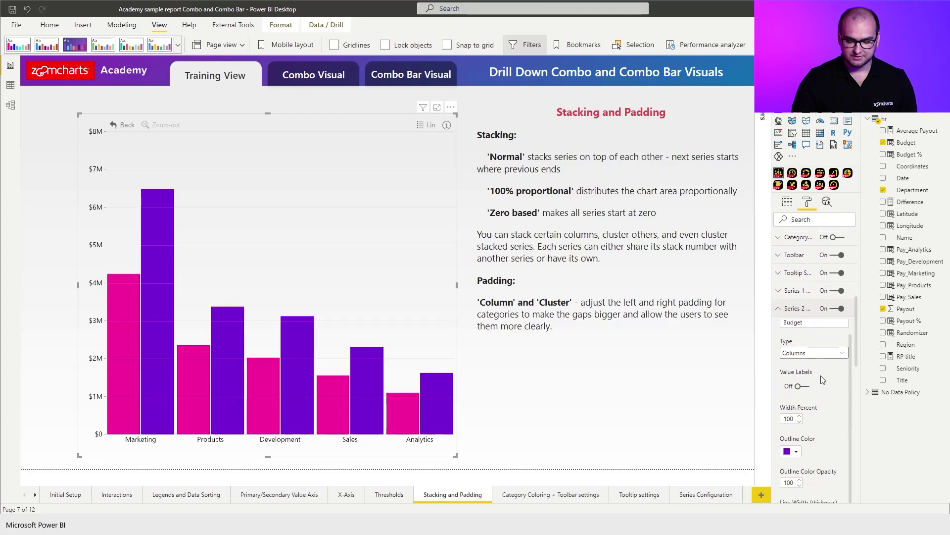
scroll(817, 377, down, 1)
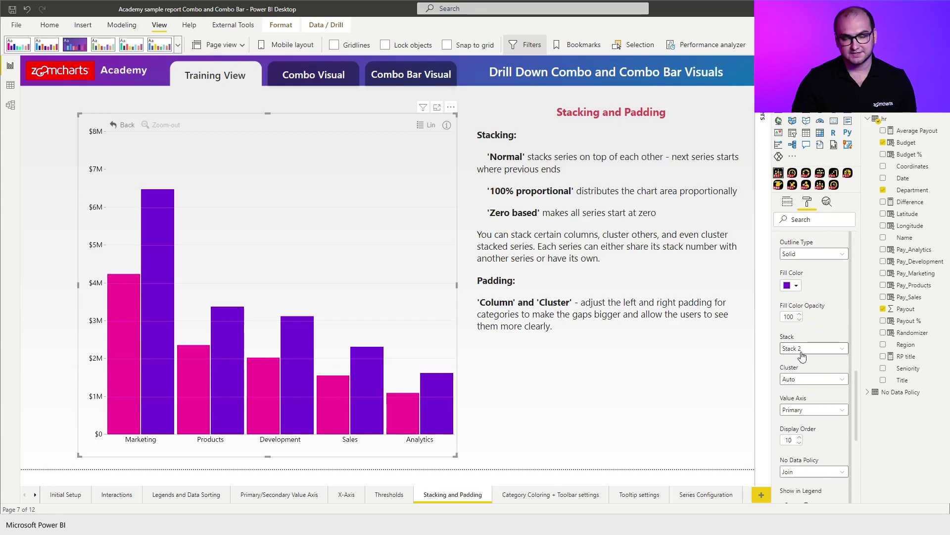
click(802, 349)
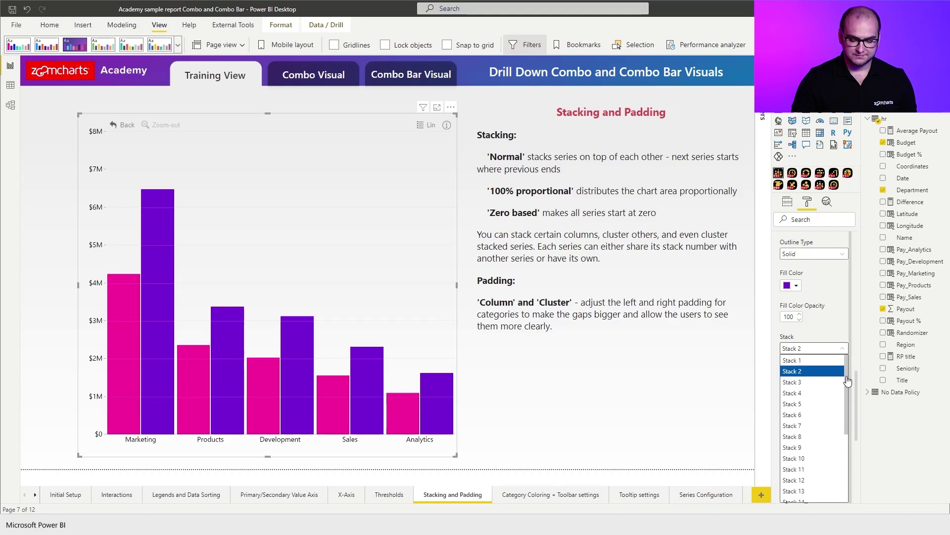
mouse_move(847, 379)
mouse_down()
mouse_move(844, 462)
mouse_move(852, 365)
mouse_up()
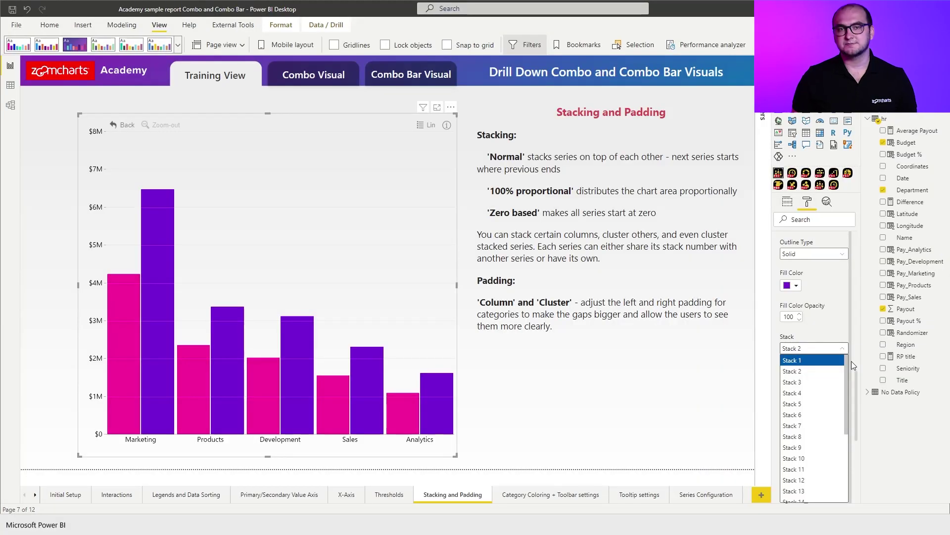
click(820, 361)
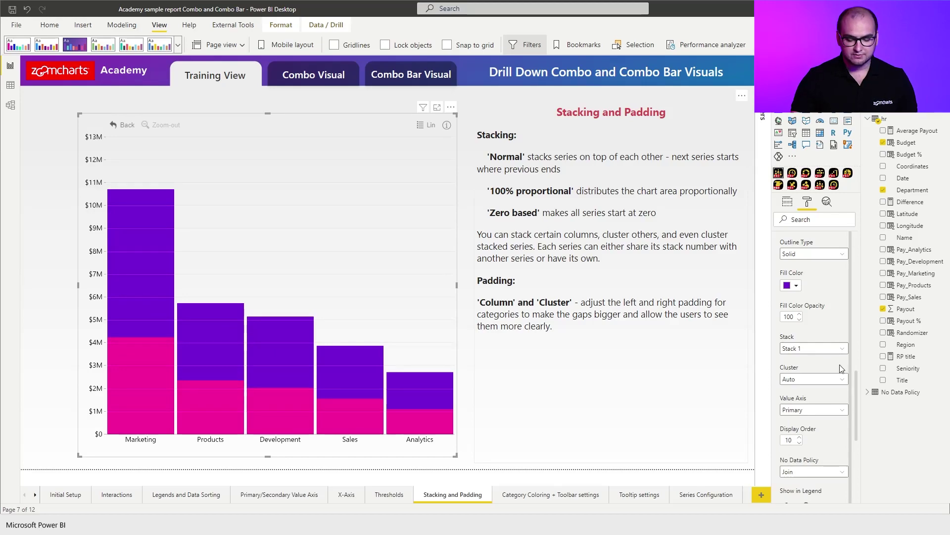
- Set the chart's Stack Settings mode to Zero based
drag(857, 396, 856, 295)
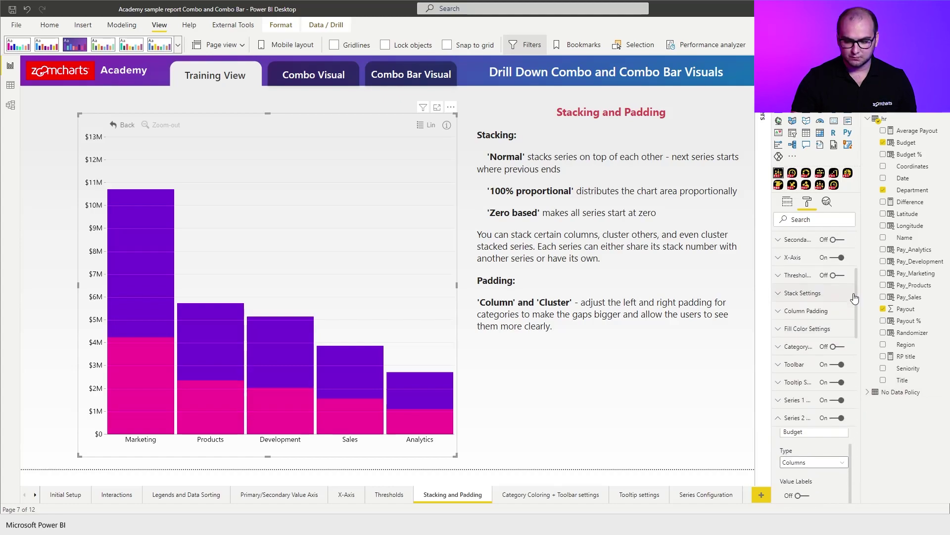
click(798, 294)
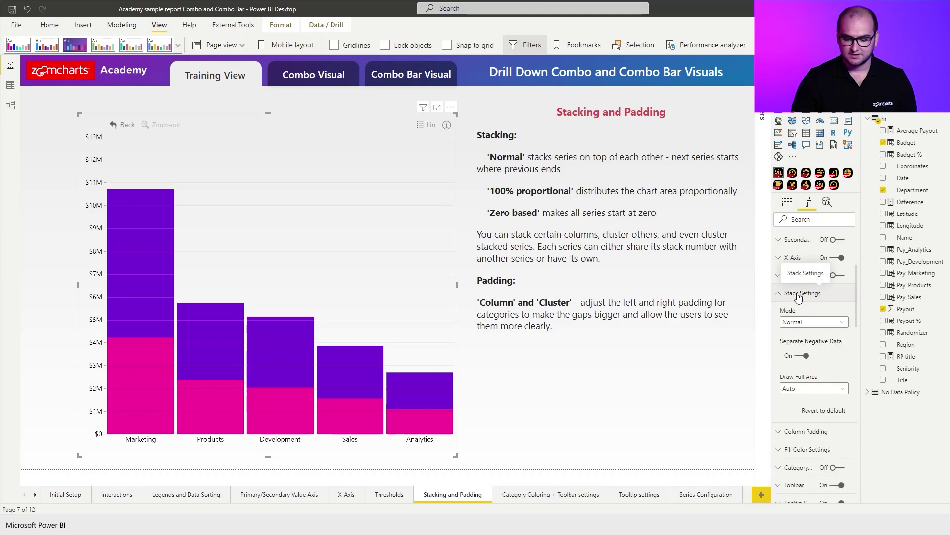
click(826, 328)
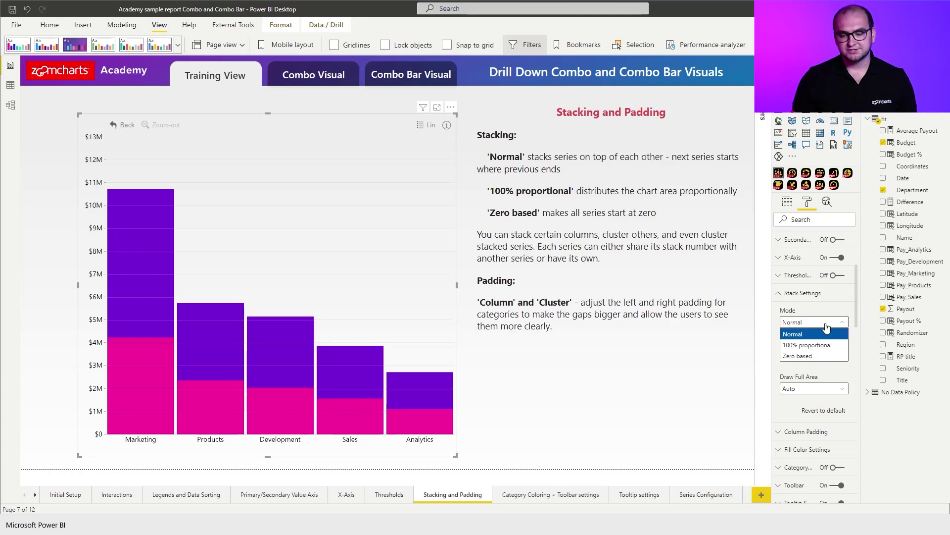
click(831, 345)
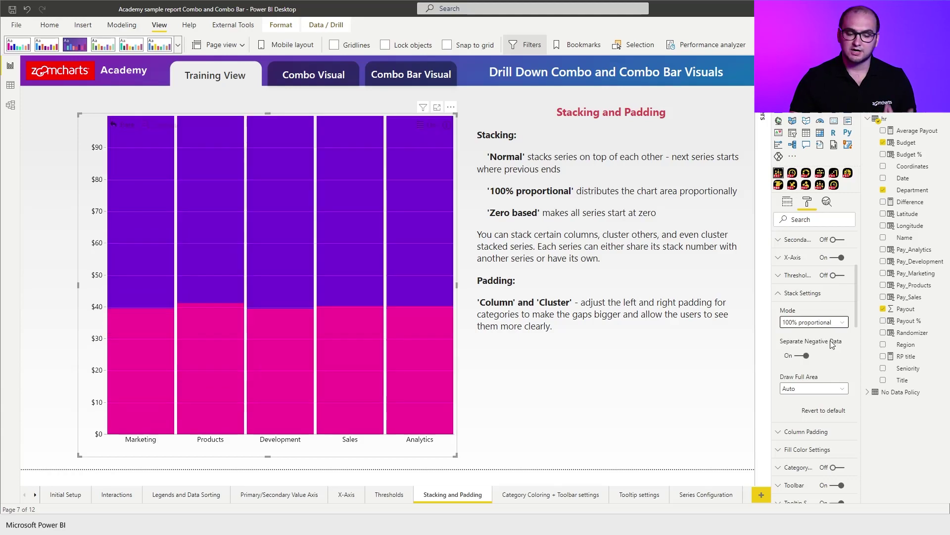
click(814, 326)
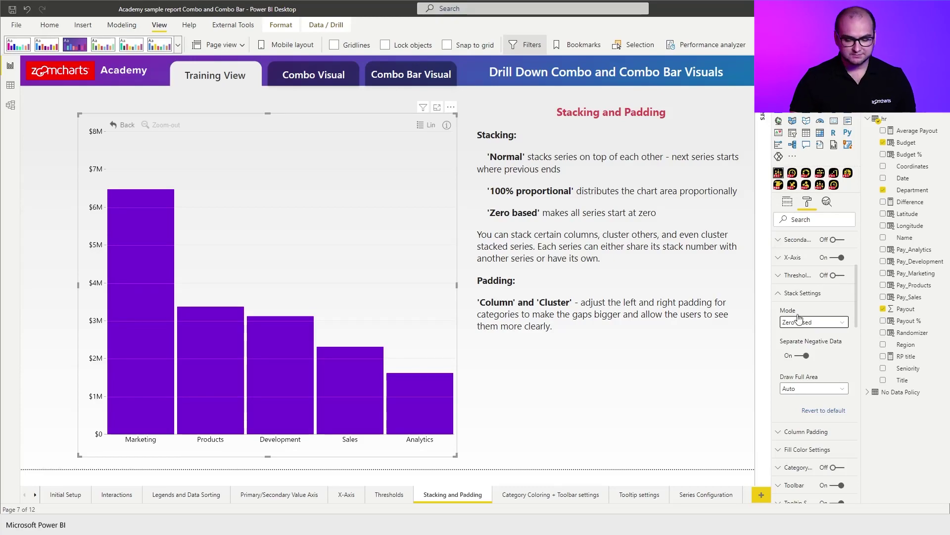
- Lower the Budget series display order from 10 to 9
click(792, 296)
scroll(810, 329, down, 5)
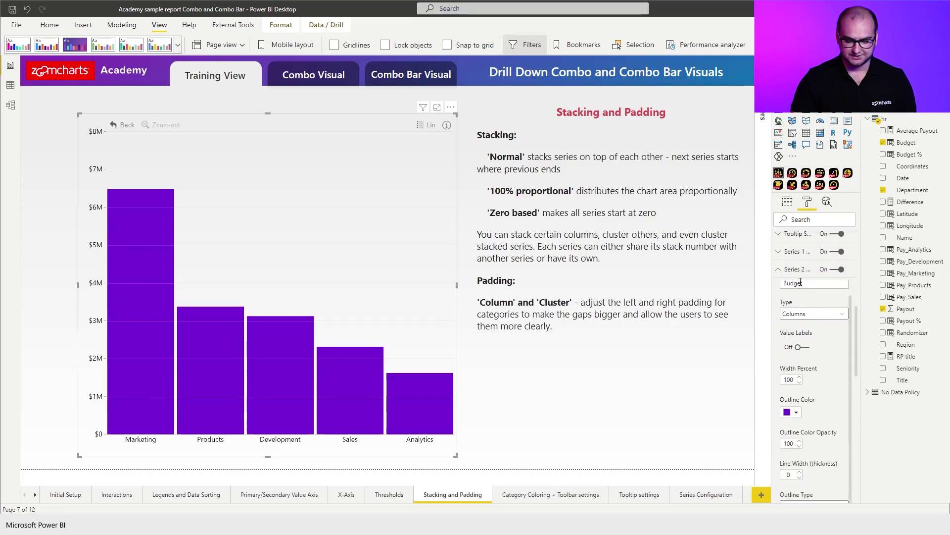
scroll(816, 347, down, 8)
scroll(813, 324, down, 2)
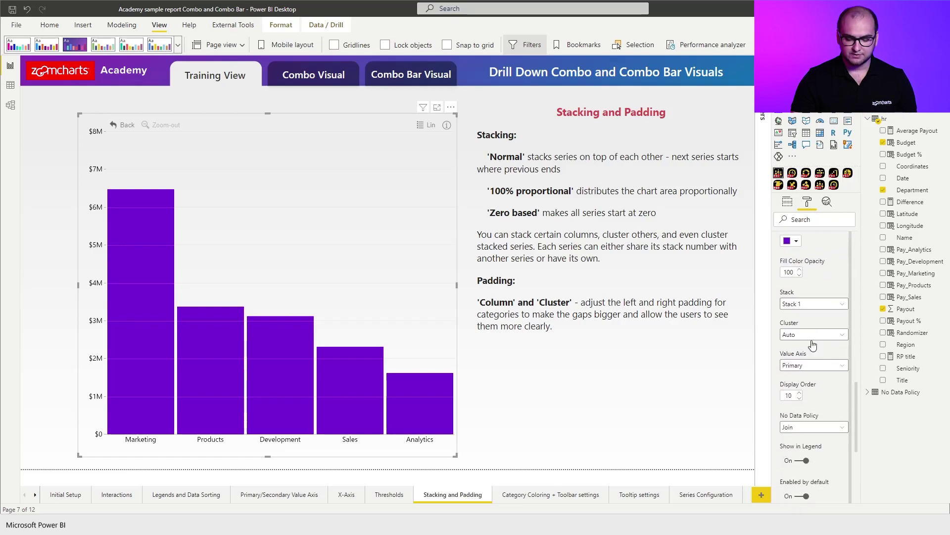
click(799, 399)
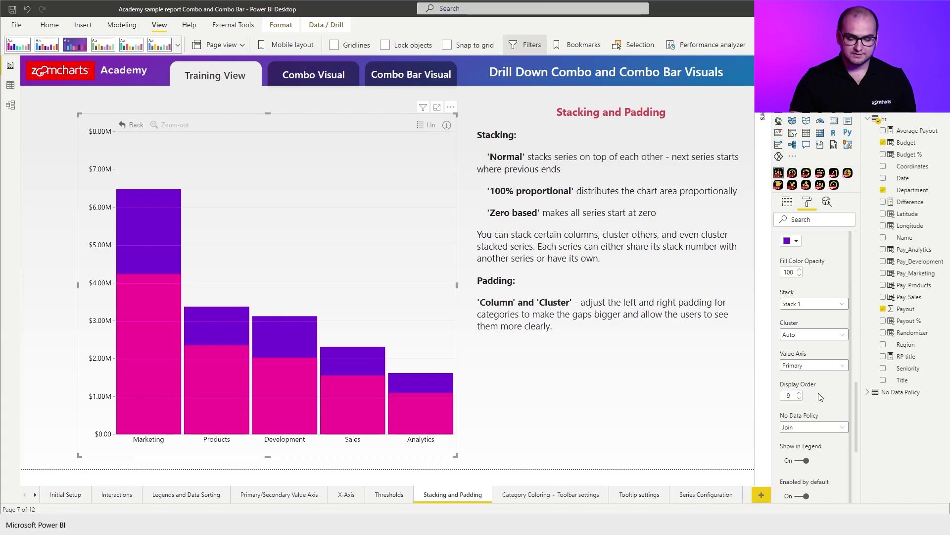
- Set the Payout series (Series 1) width percent to 50
drag(857, 405, 853, 310)
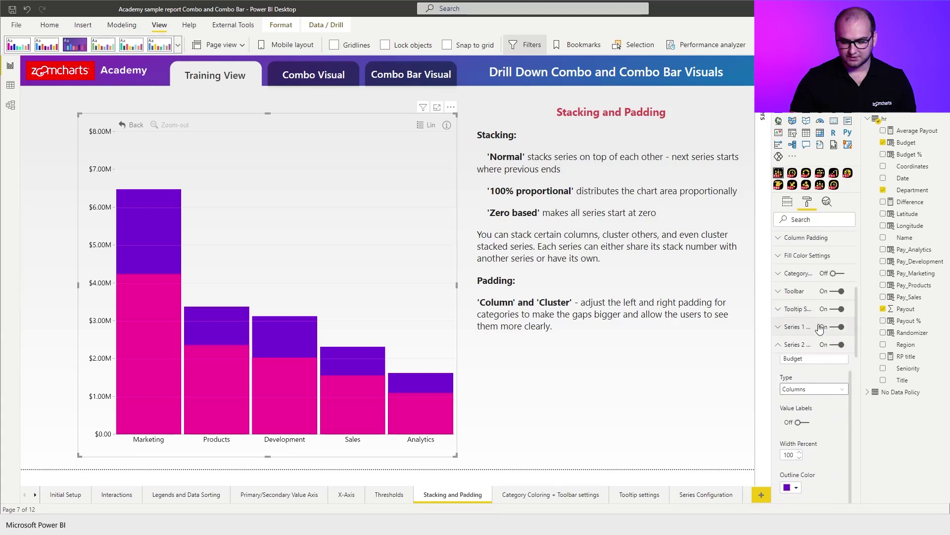
click(779, 338)
click(780, 358)
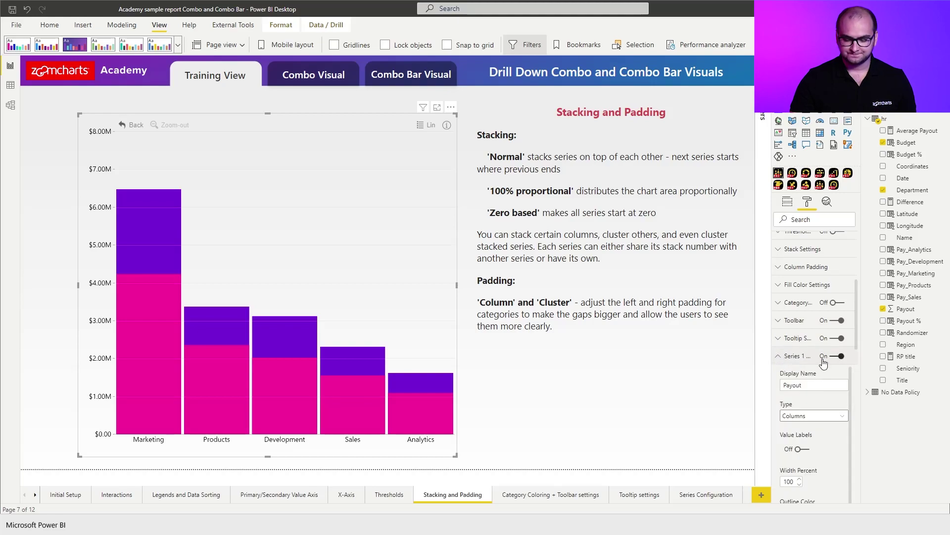
scroll(823, 365, down, 1)
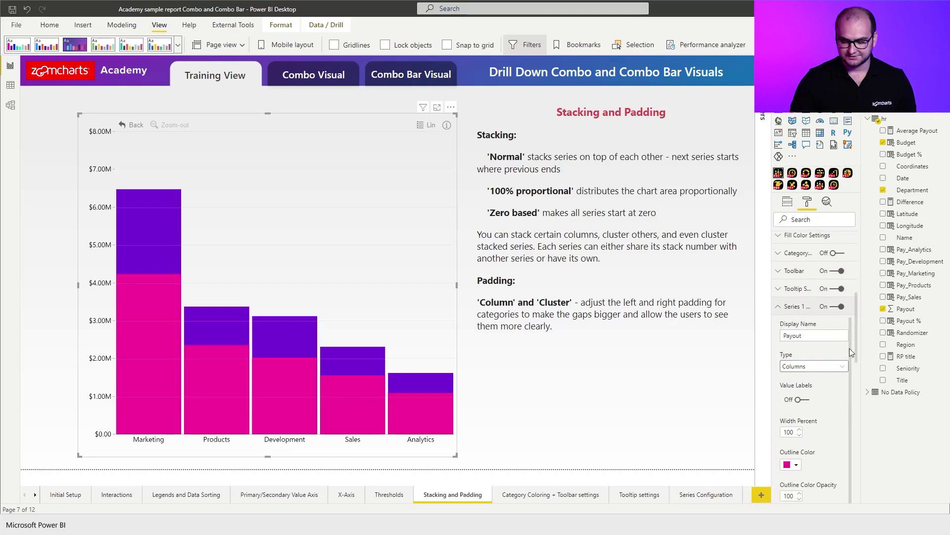
drag(857, 338, 856, 348)
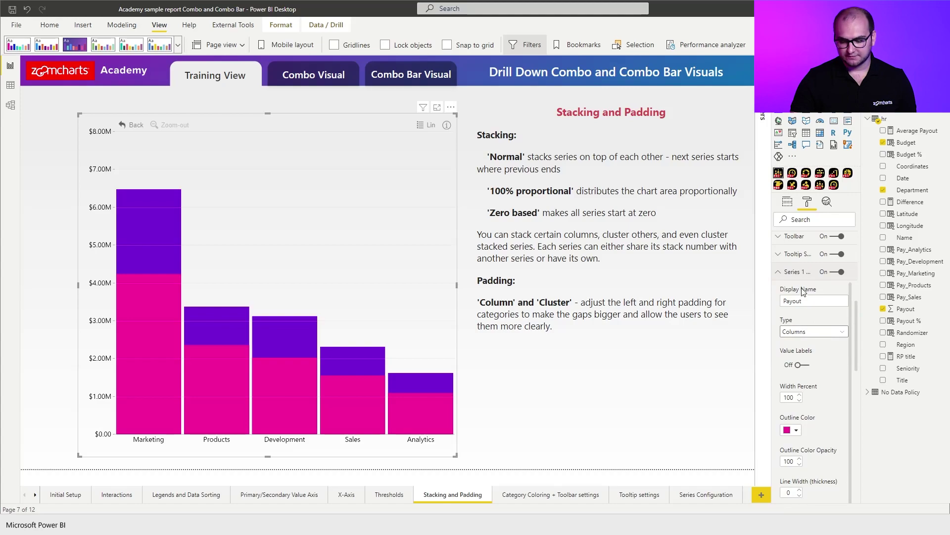
double_click(790, 398)
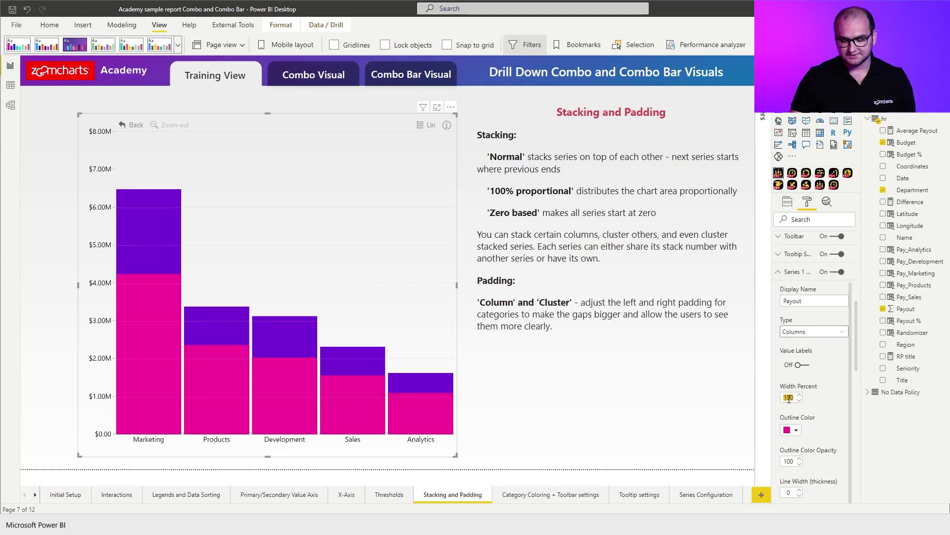
text(50)
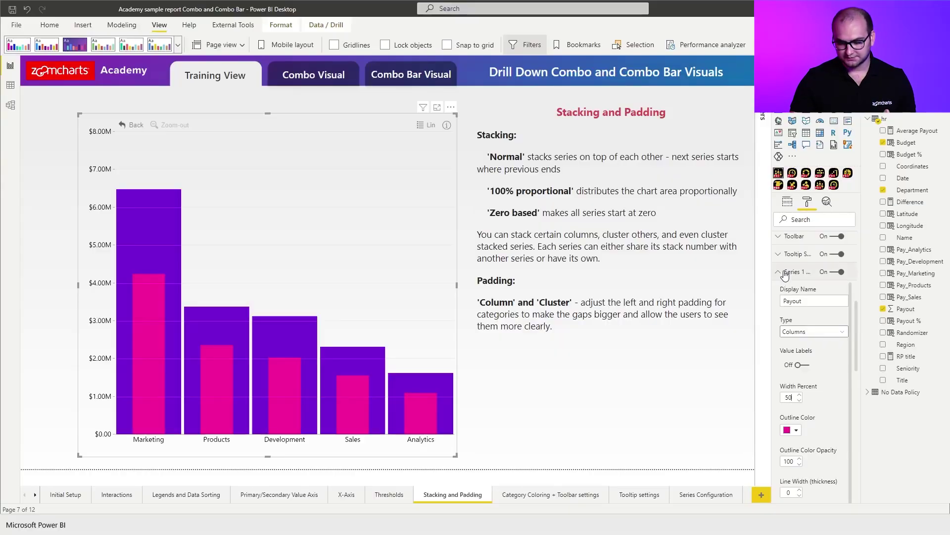
click(785, 272)
- Expand Column Padding, showing column paddings of 1 and cluster paddings of 2
drag(856, 376, 855, 348)
click(807, 314)
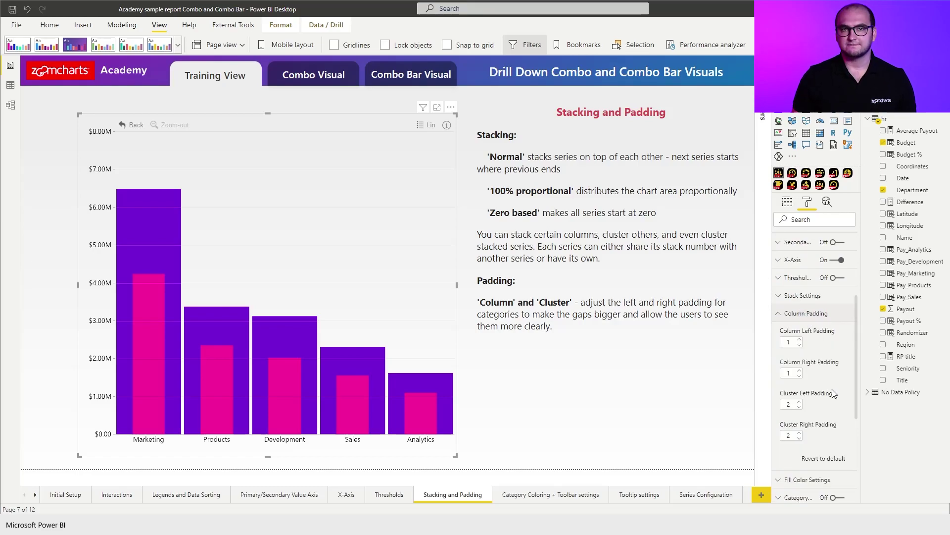
mouse_move(832, 389)
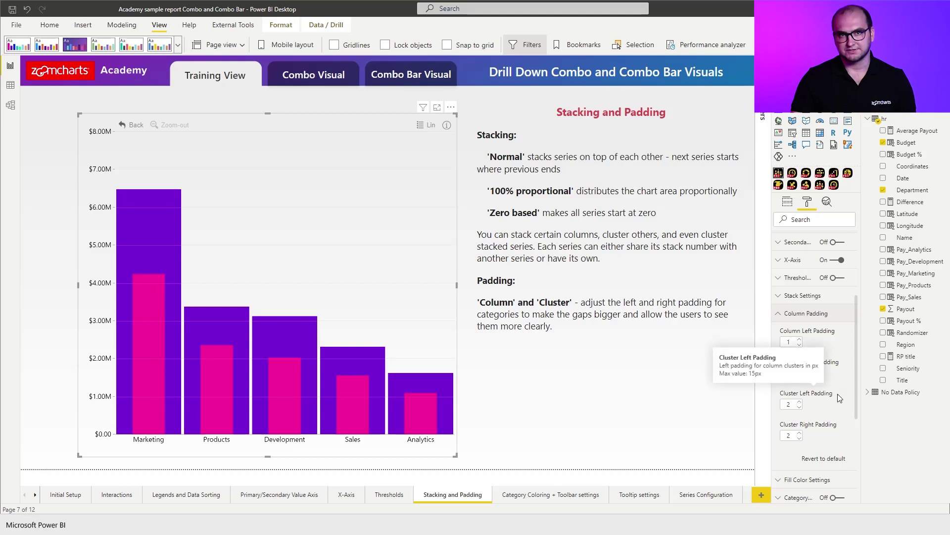
- Add Budget as a third series in the chart's field wells
click(788, 206)
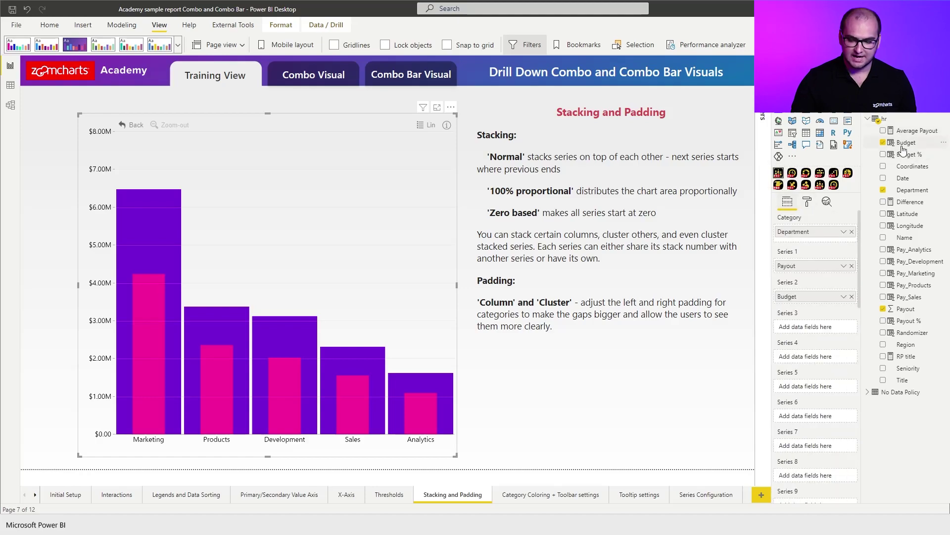
drag(902, 144, 799, 328)
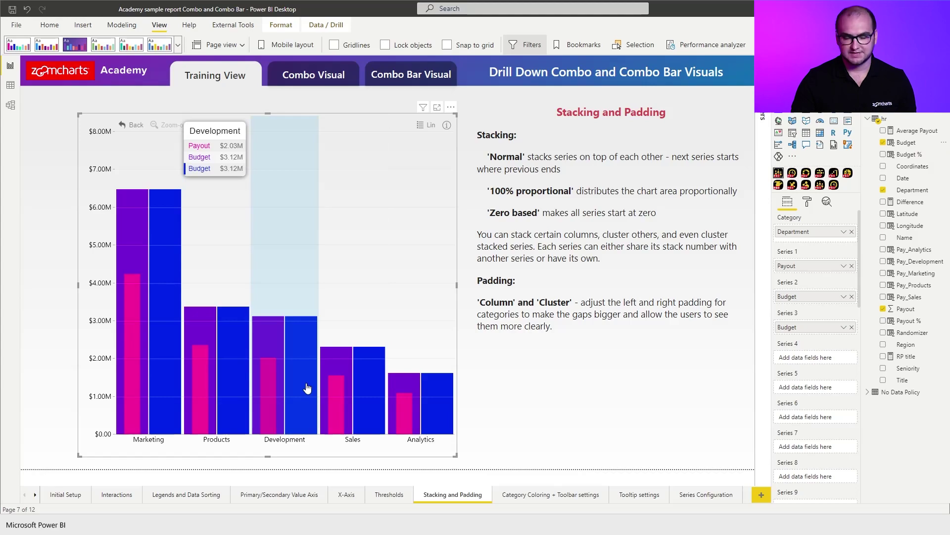
click(807, 202)
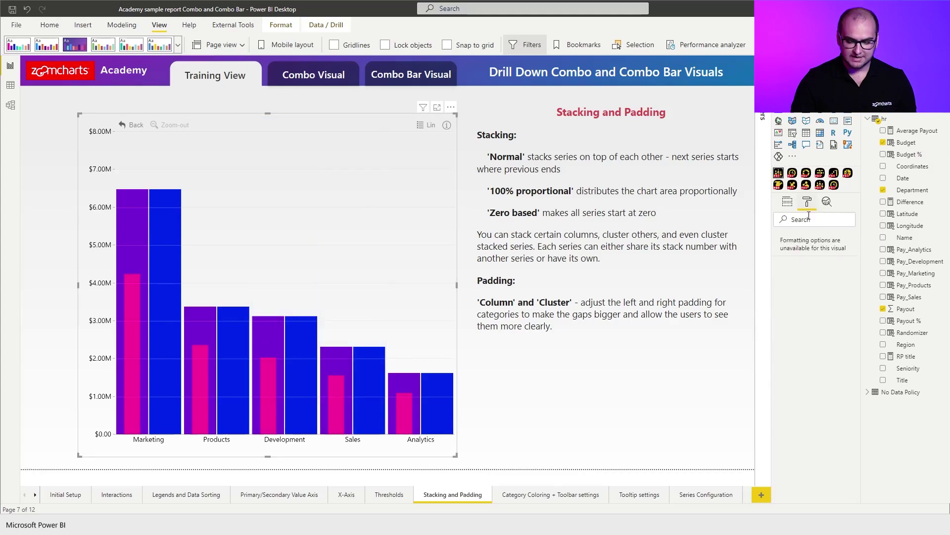
- Set cluster left and right padding and column left and right padding to 15
scroll(810, 312, down, 1)
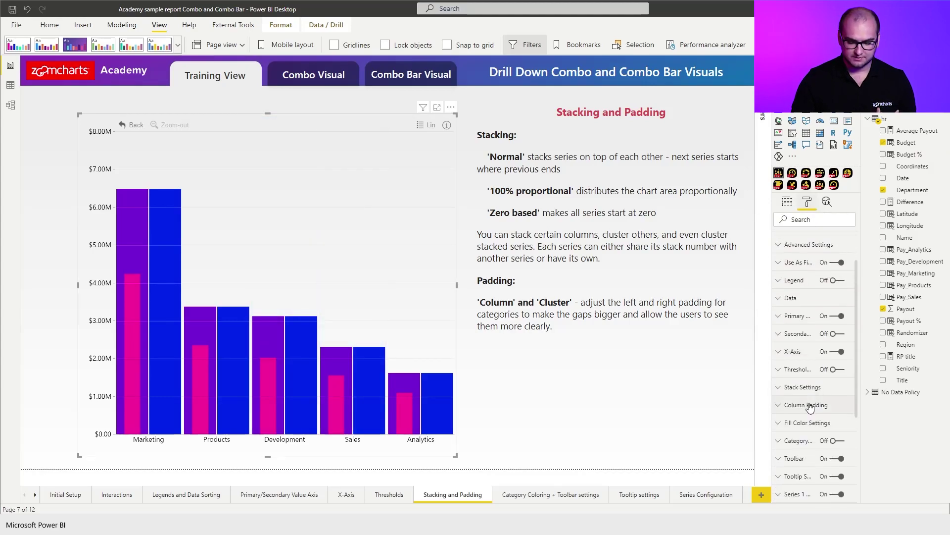
click(810, 407)
scroll(795, 401, down, 2)
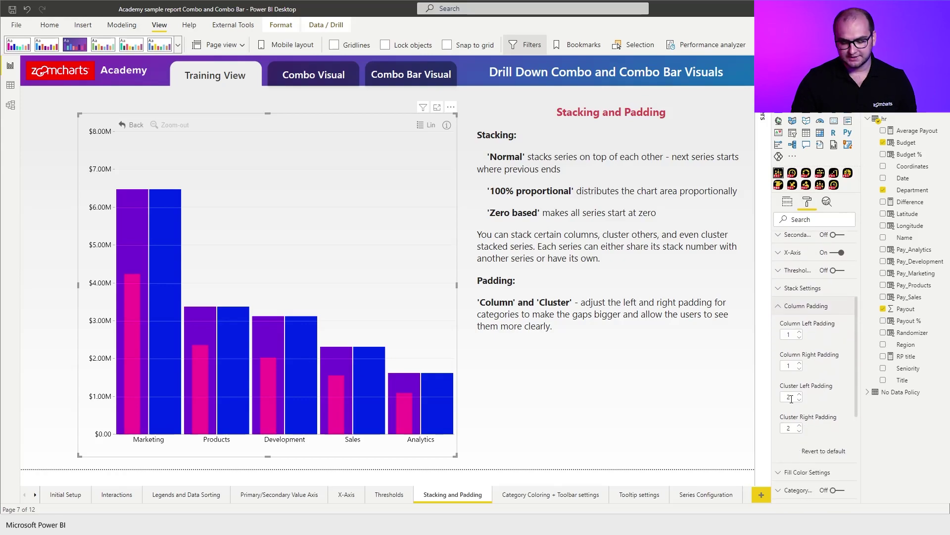
text(15)
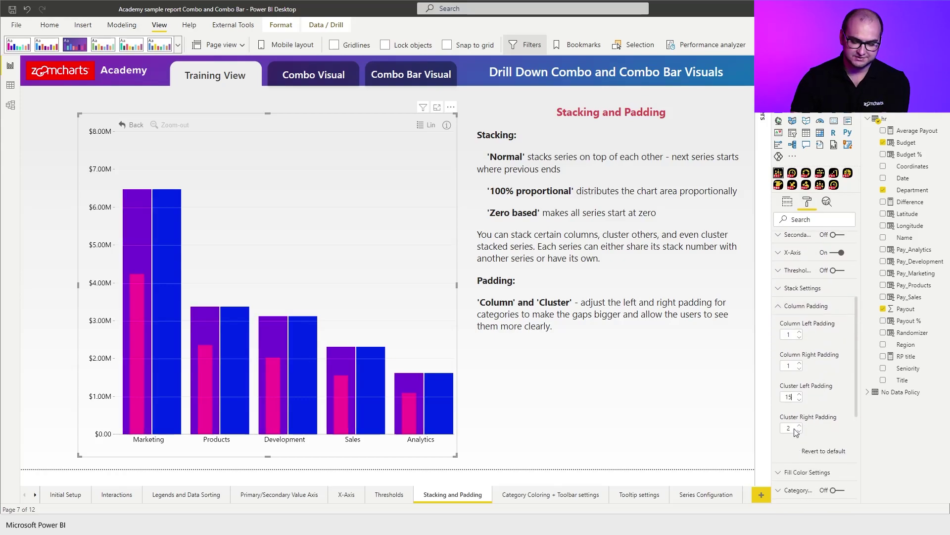
key(Tab)
text(15)
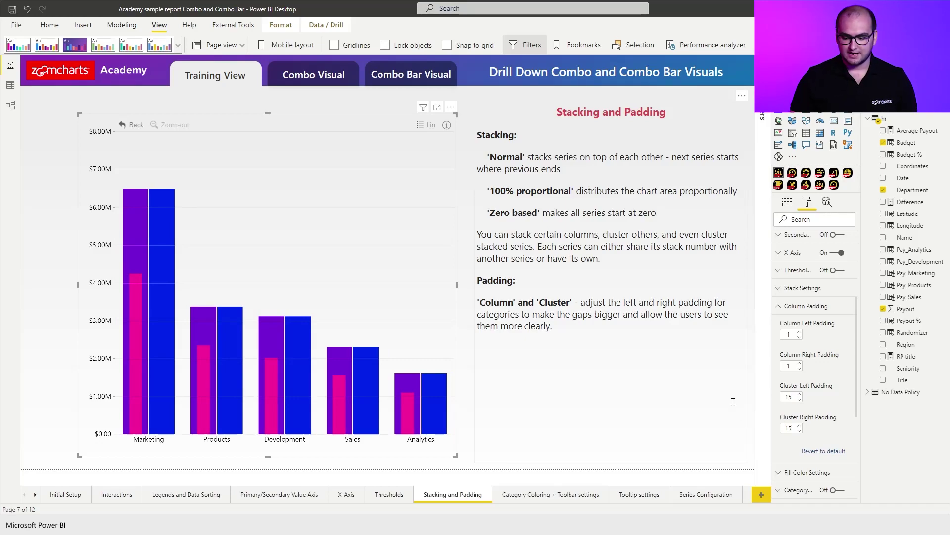
click(787, 335)
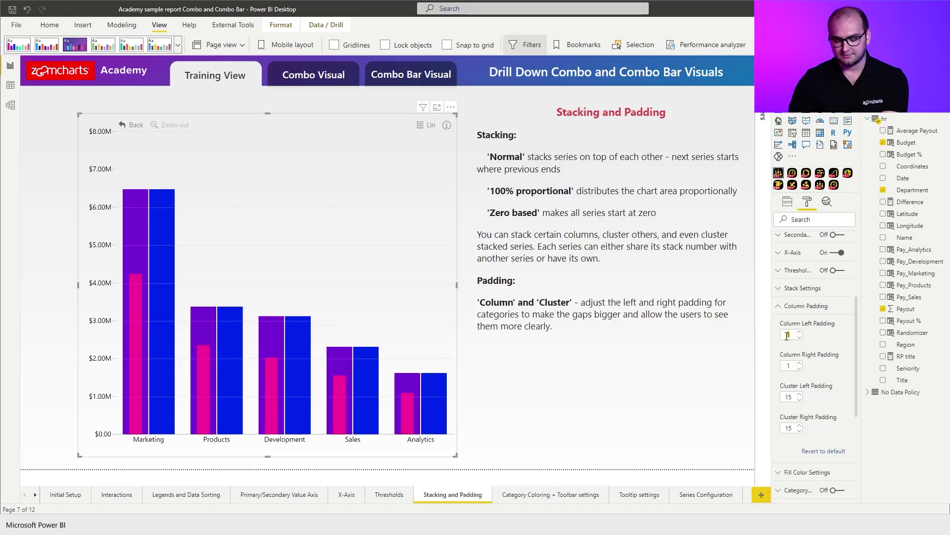
text(5)
key(Tab)
text(15)
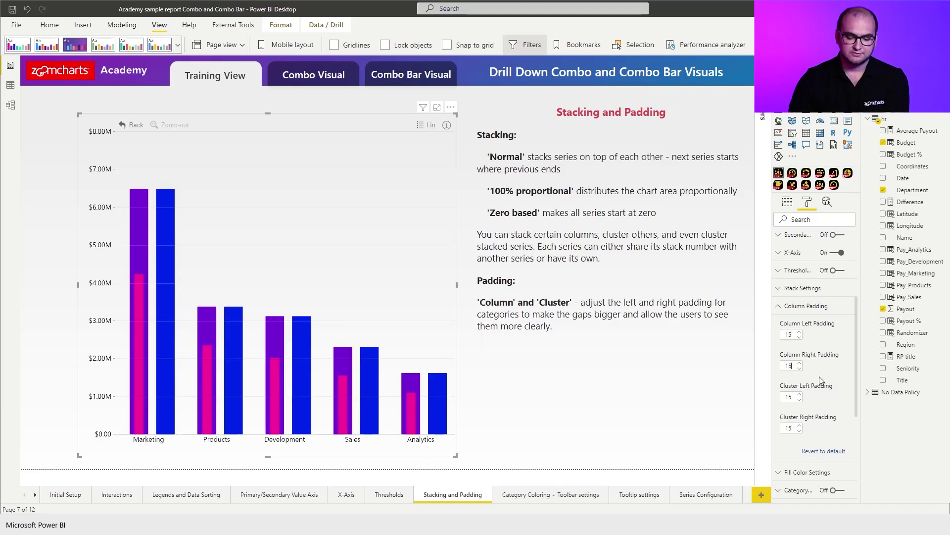